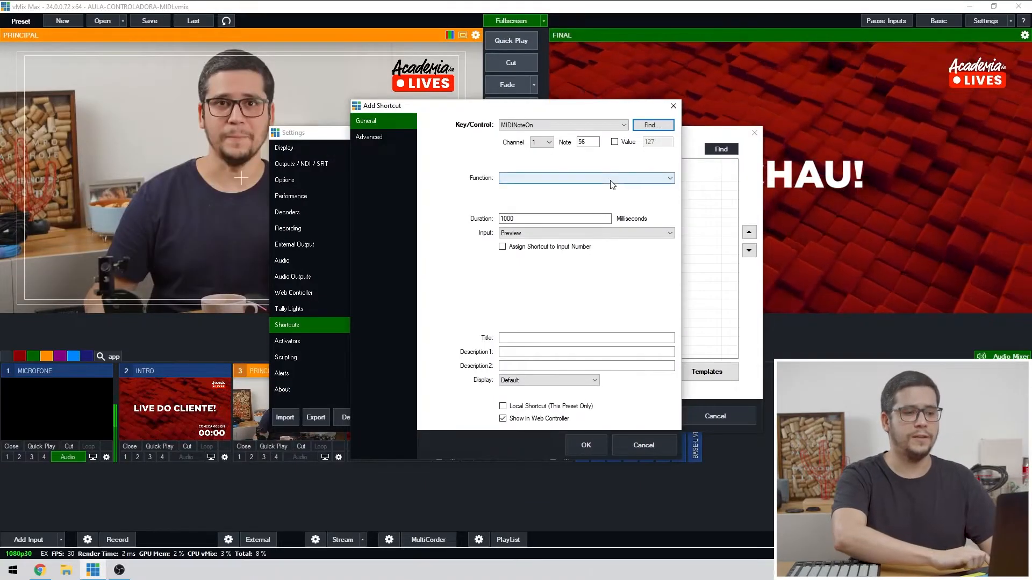
Make the MIDI note 56 shortcut a 250 ms Fade to input 2 INTRO, local to this preset, and save the settings.
left_click(611, 180)
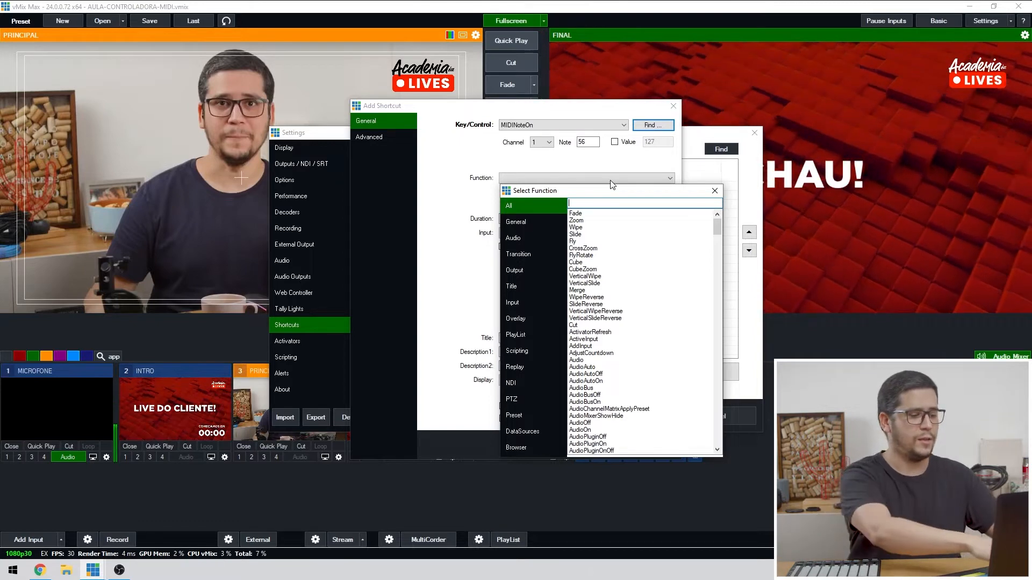
type("fade")
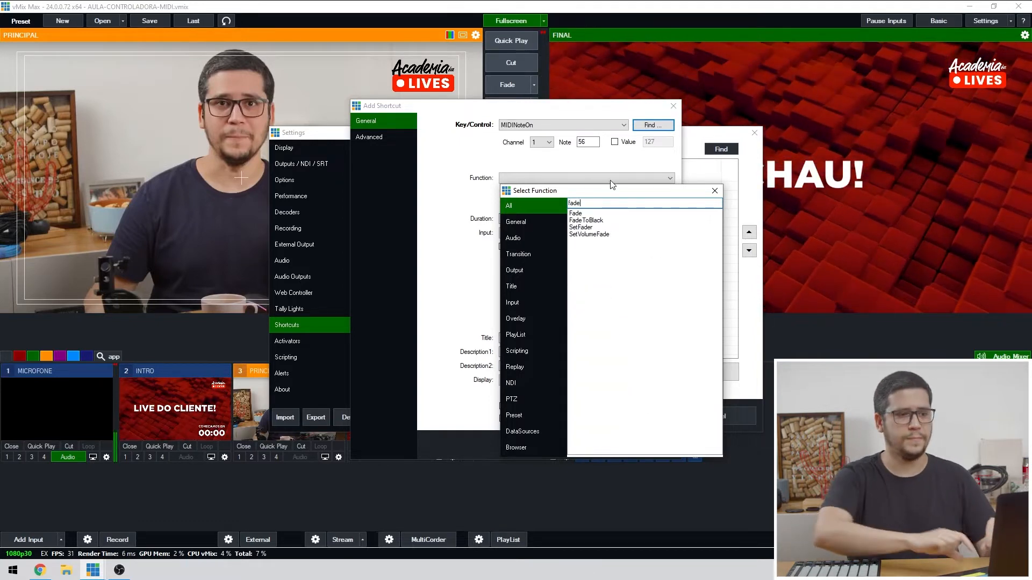
double_click(581, 214)
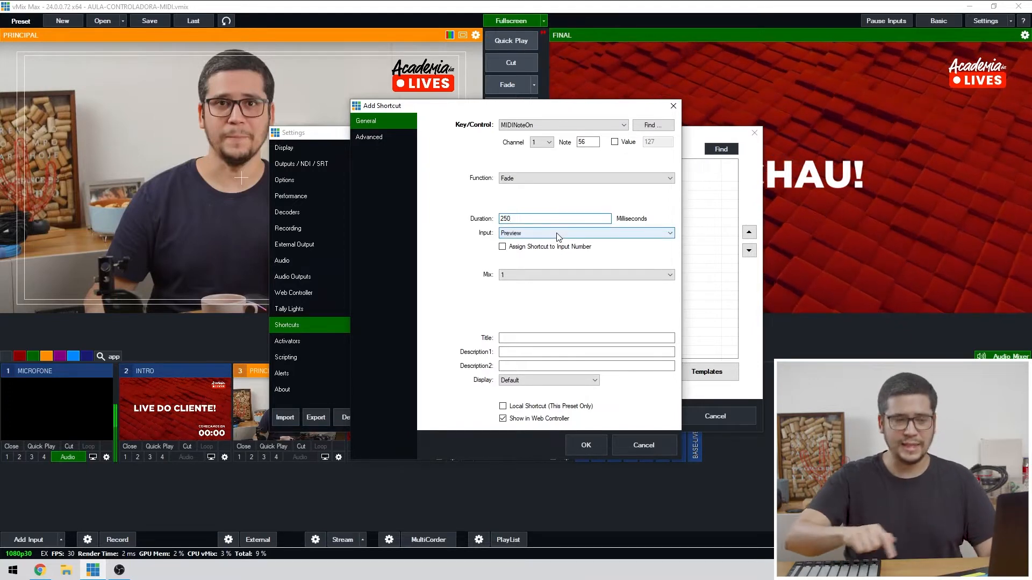
left_click(557, 233)
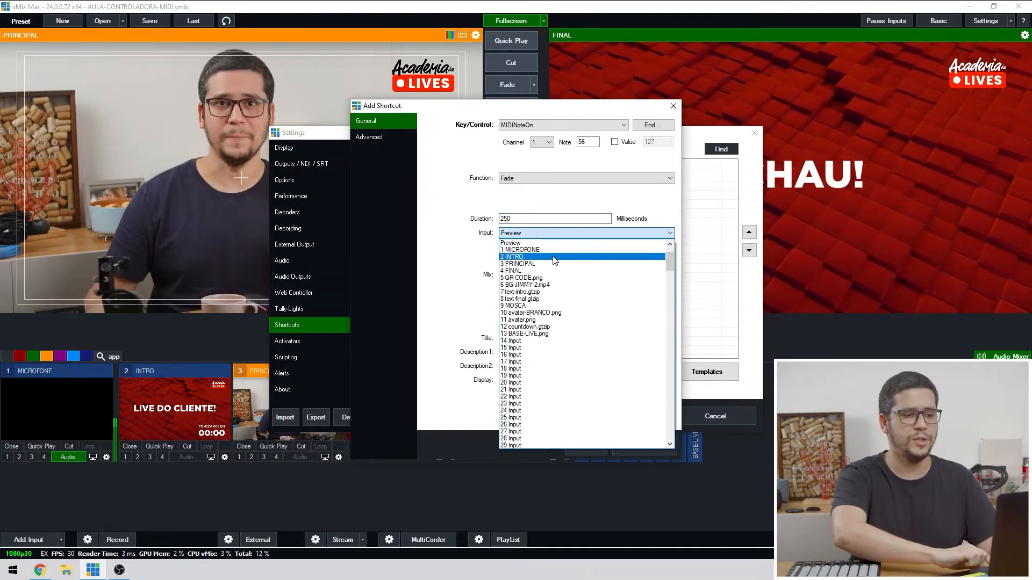
left_click(555, 257)
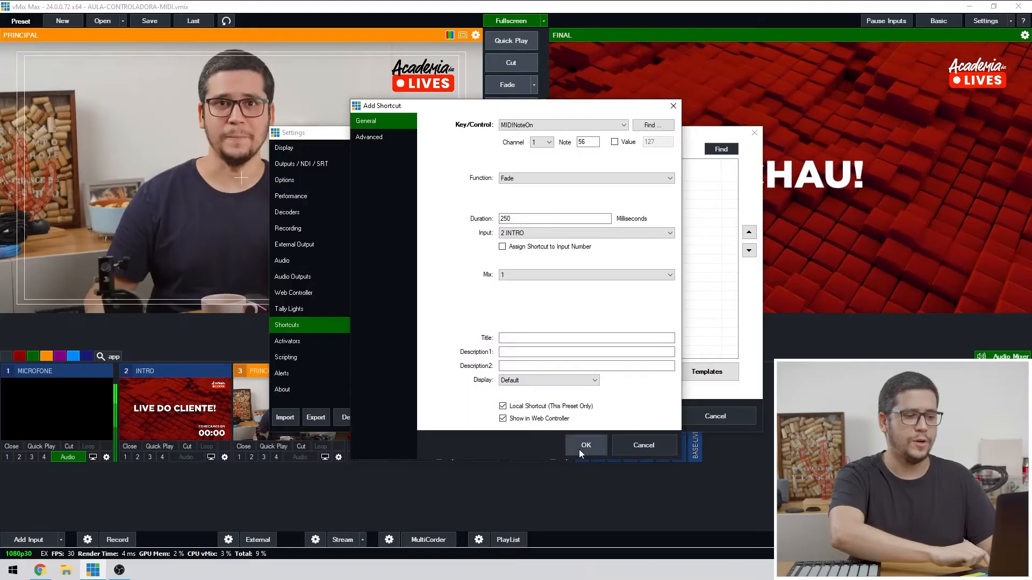
left_click(580, 449)
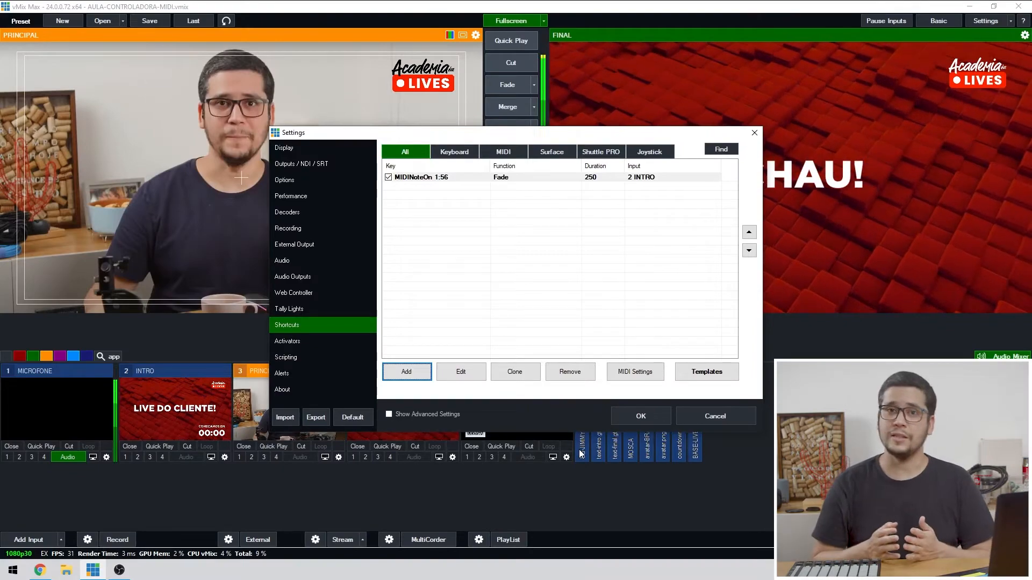
left_click(636, 414)
left_click(523, 65)
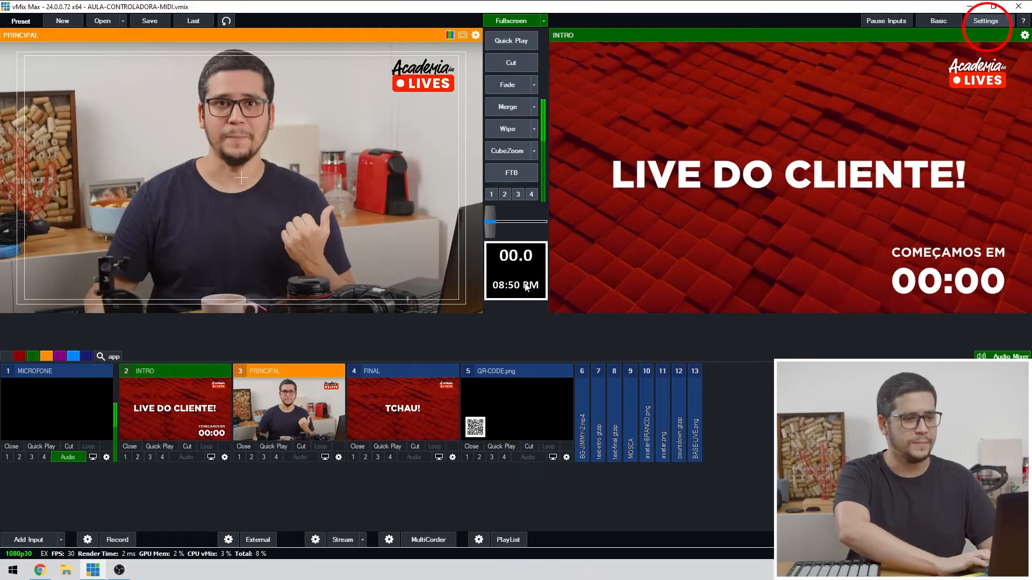
Add a new shortcut in the settings and detect MIDI note 57 on channel 1 as its control.
left_click(985, 20)
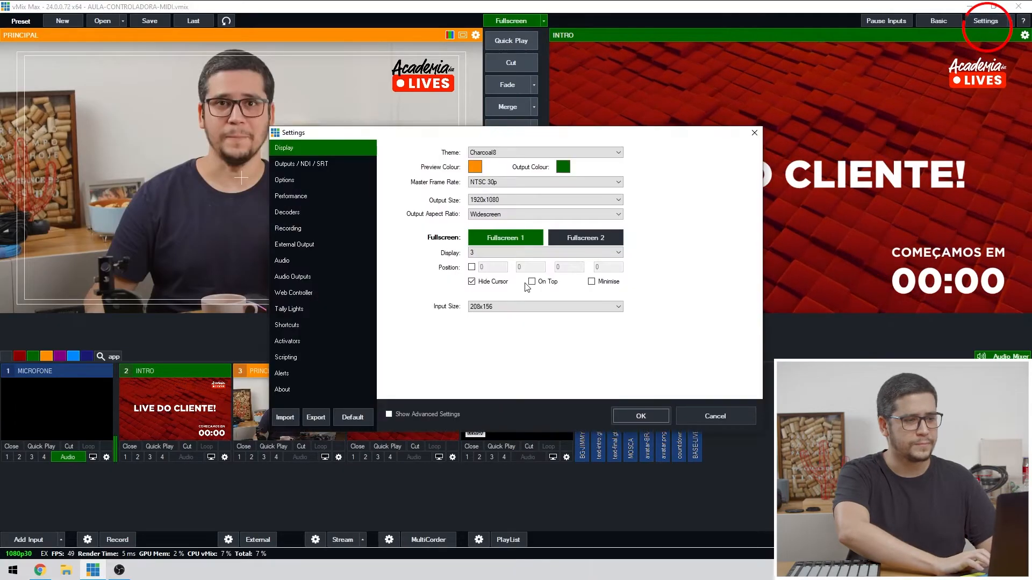
left_click(330, 327)
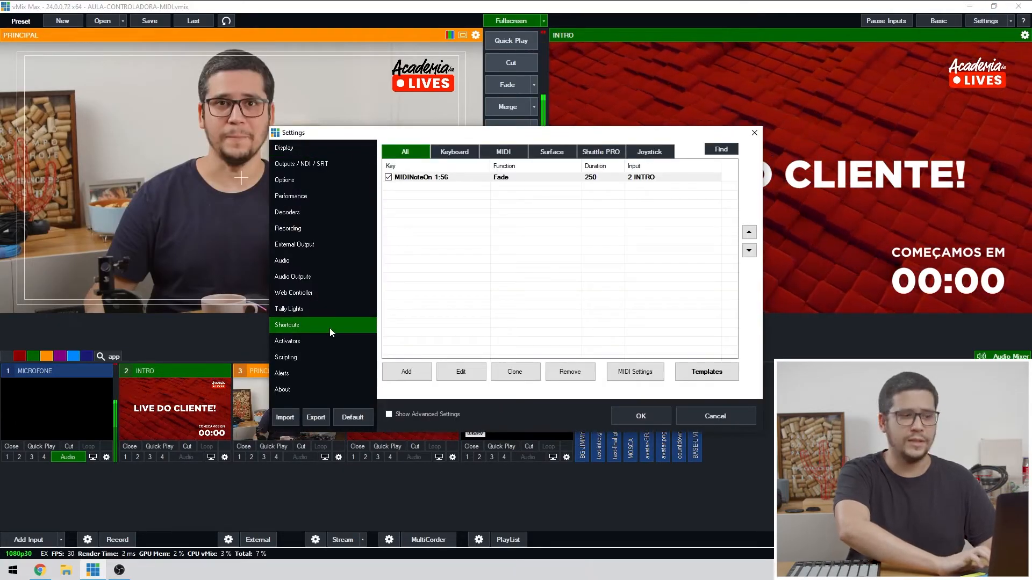
left_click(408, 373)
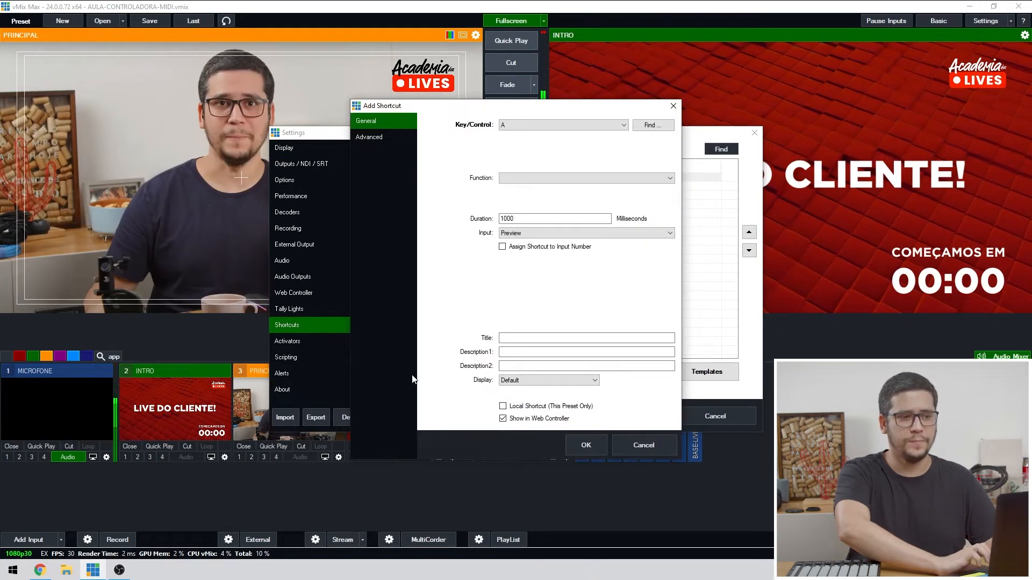
left_click(651, 125)
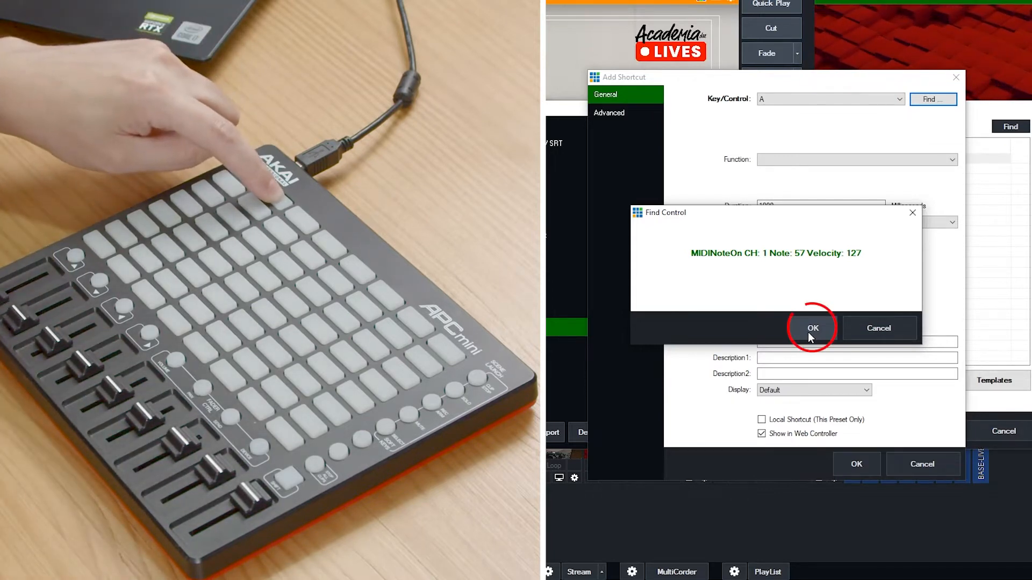
left_click(810, 329)
Set the note 57 shortcut to a 250 ms Fade on input 3 PRINCIPAL, local to this preset, and save it.
left_click(893, 163)
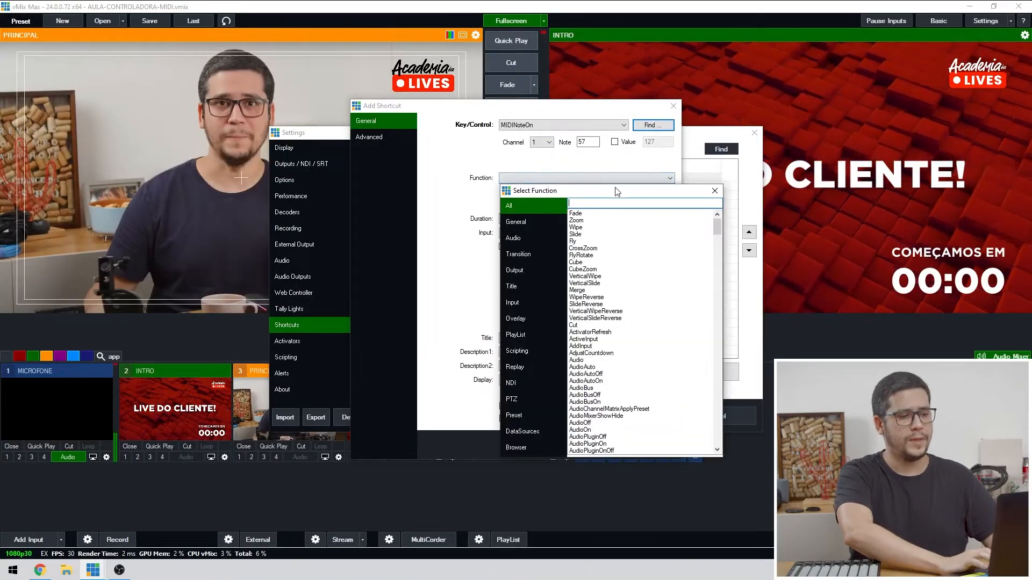
type("fade")
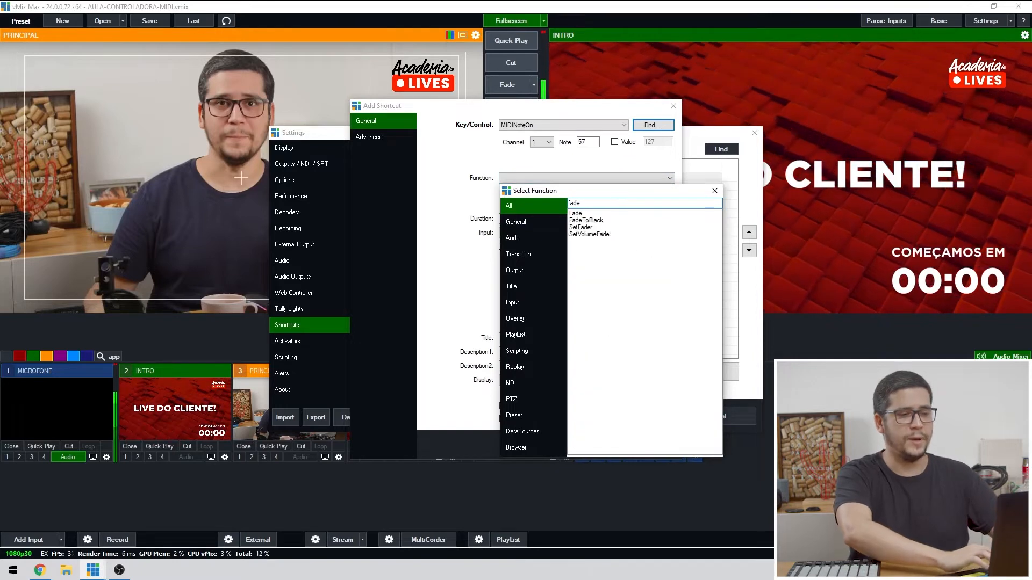
double_click(593, 214)
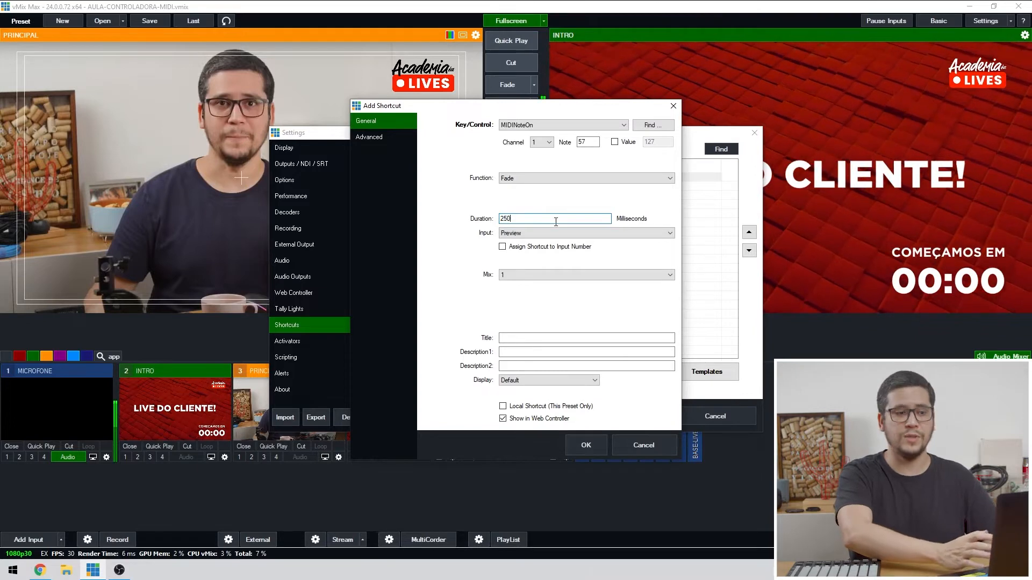
left_click(565, 235)
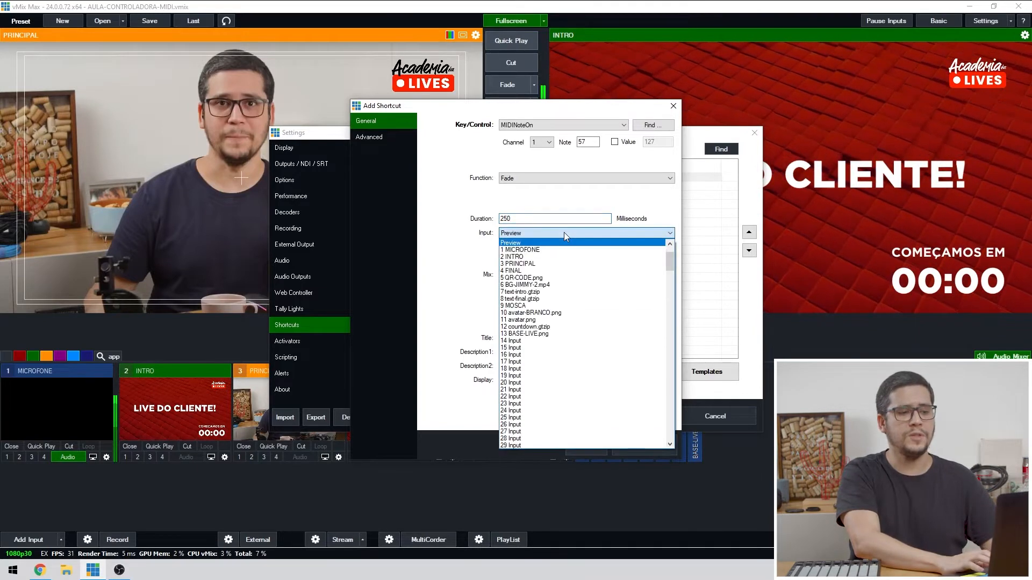
left_click(551, 264)
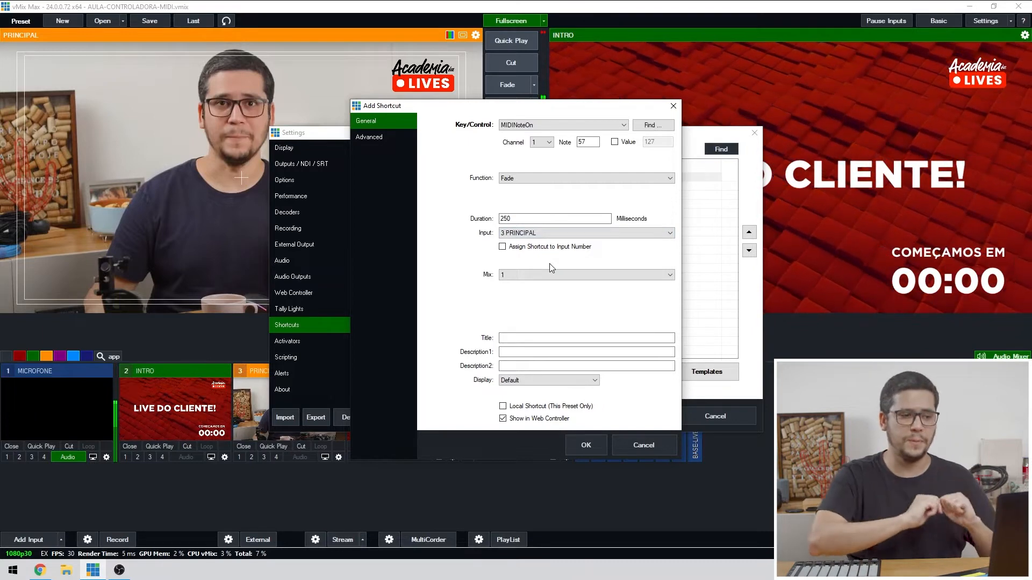
left_click(583, 440)
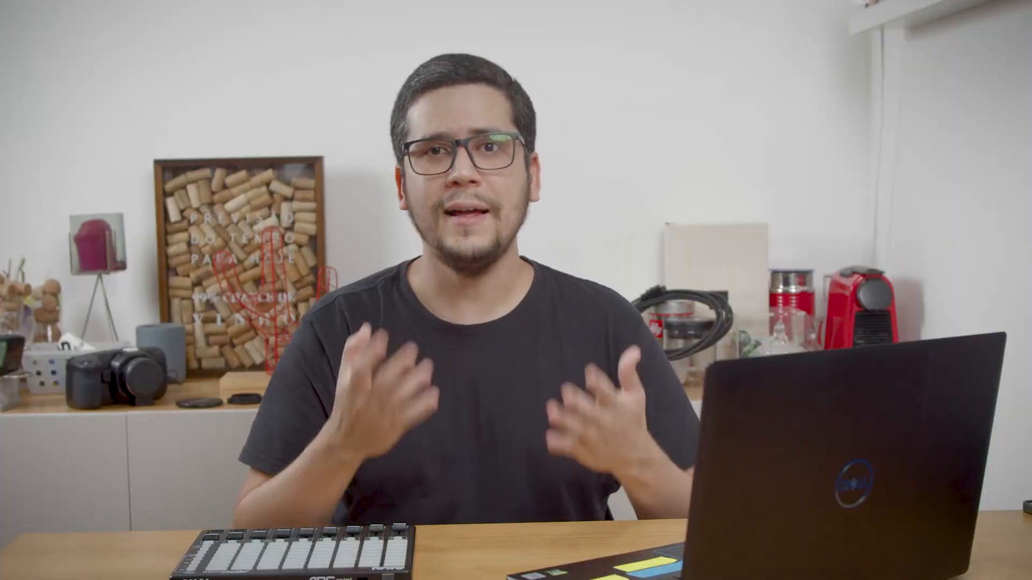
Clone the PRINCIPAL fade shortcut and reassign the copy to the controller button for MIDI note 58.
left_click(522, 375)
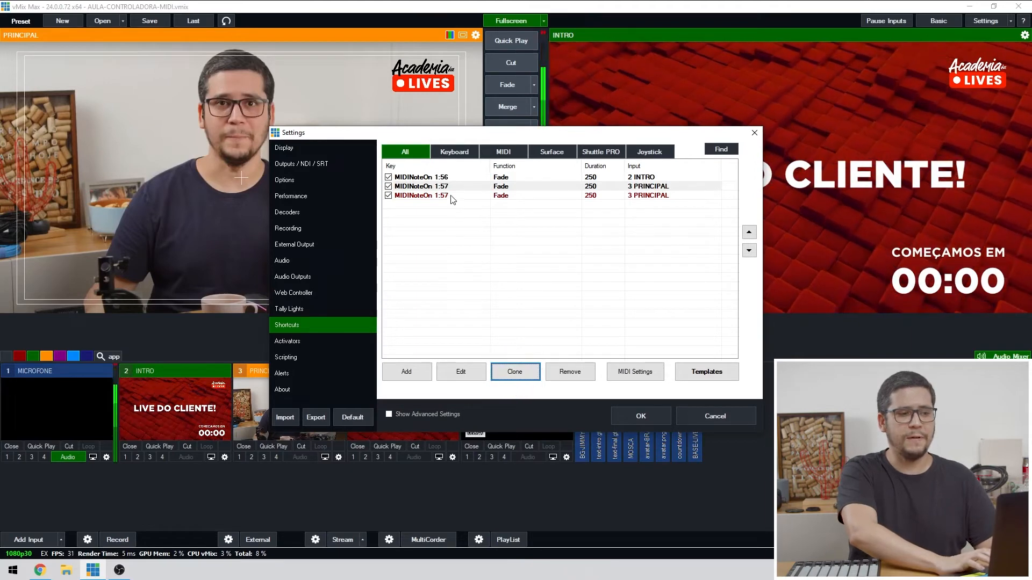
left_click(452, 197)
left_click(452, 188)
left_click(457, 196)
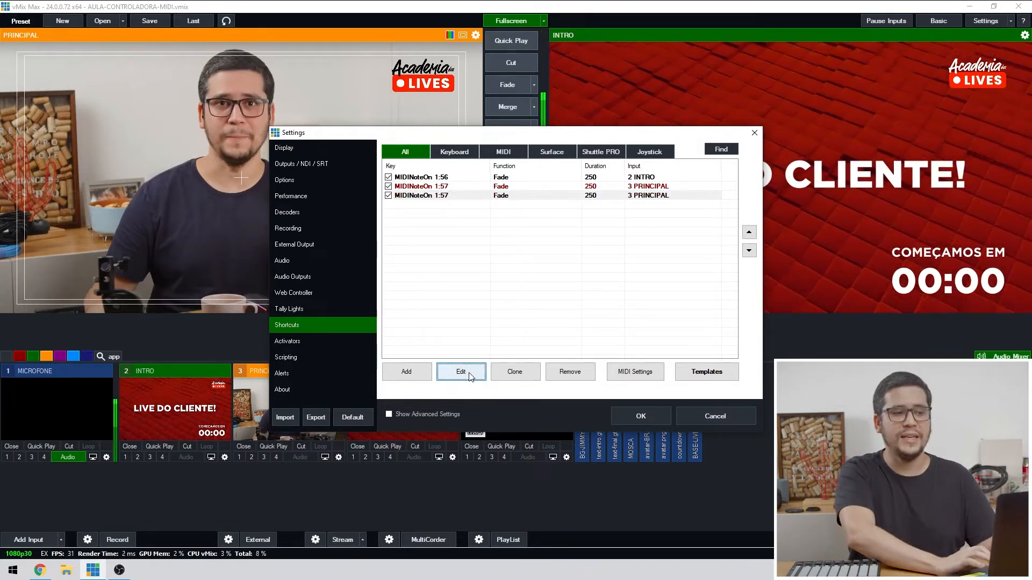
left_click(461, 372)
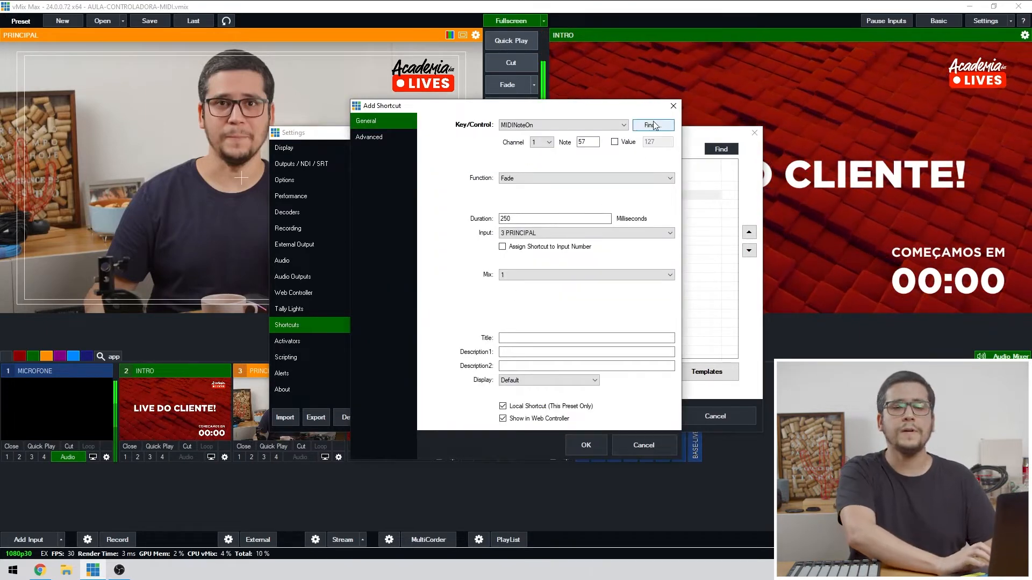
left_click(654, 126)
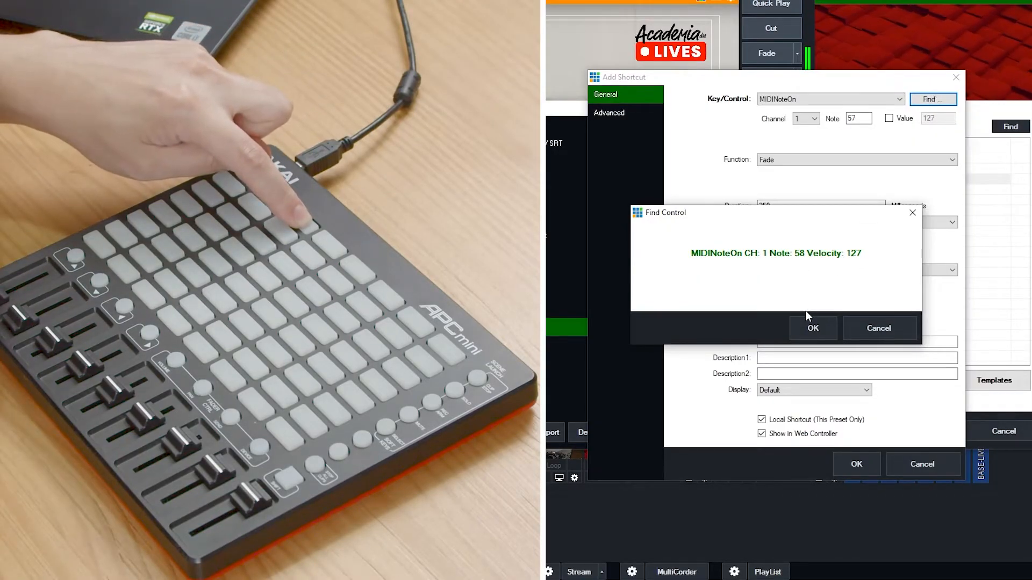
left_click(812, 336)
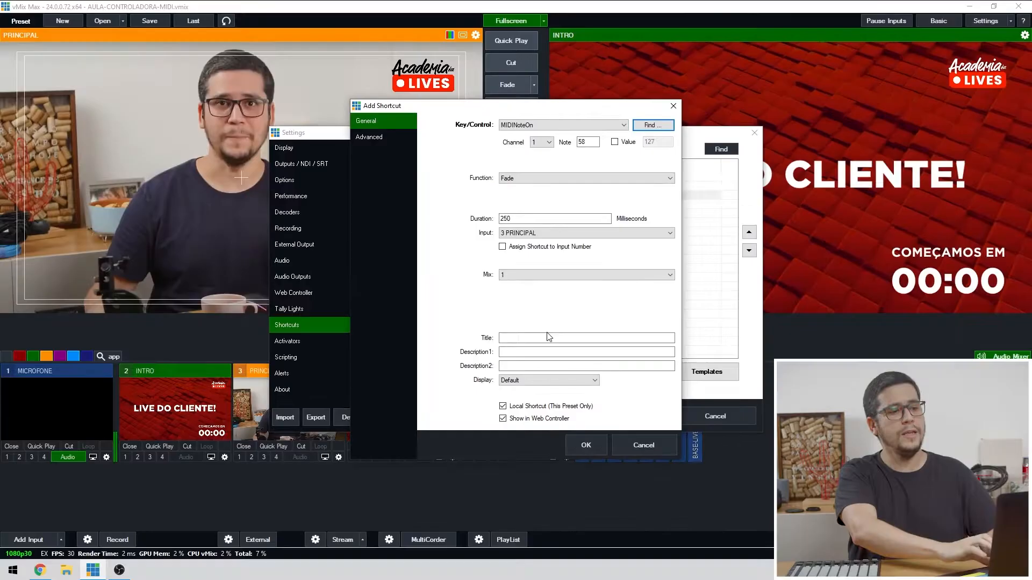
Set the note 58 shortcut's input to 4 FINAL, then save the shortcut and the settings.
left_click(545, 234)
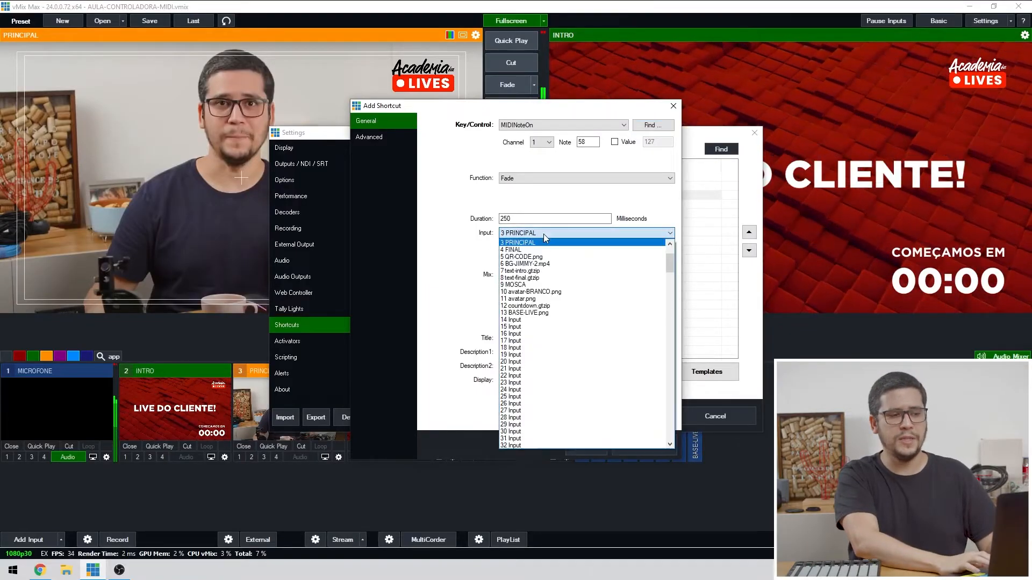
left_click(545, 250)
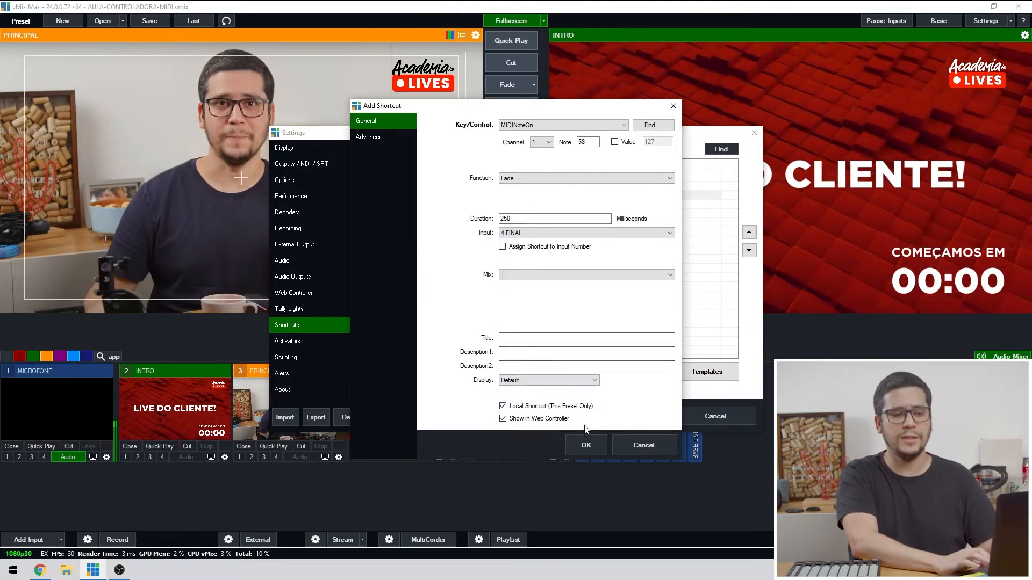
left_click(587, 445)
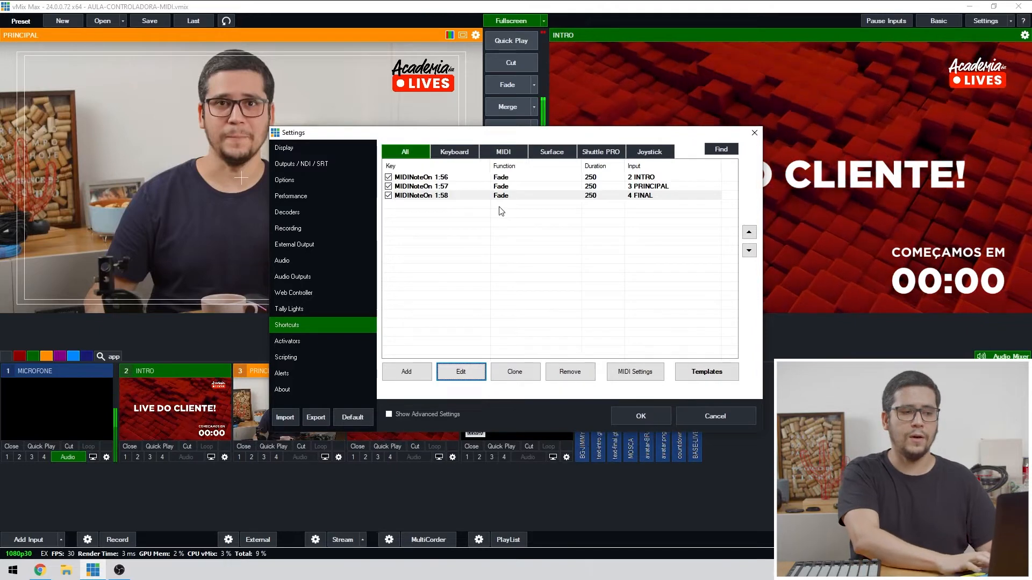
left_click(512, 228)
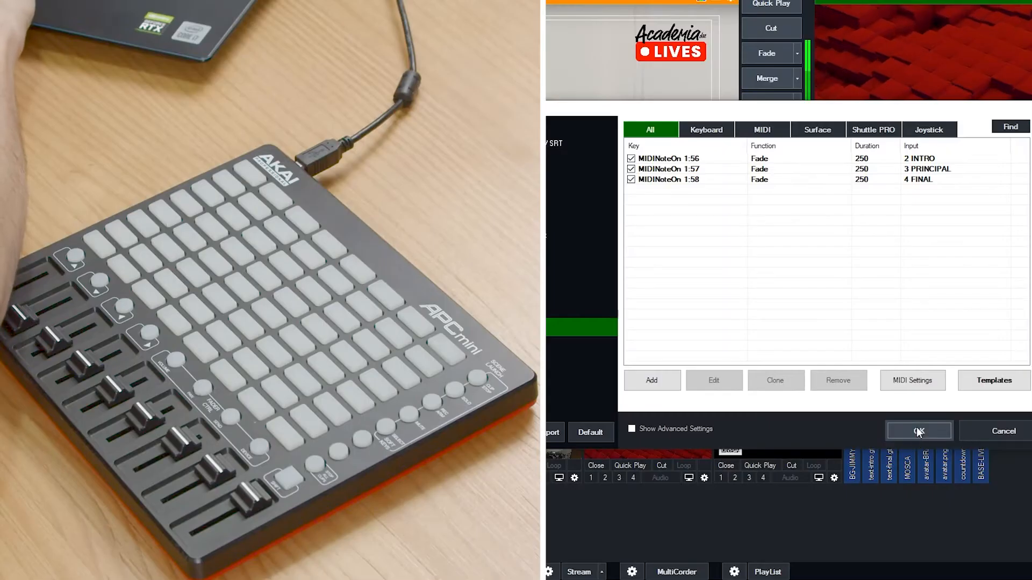
left_click(918, 431)
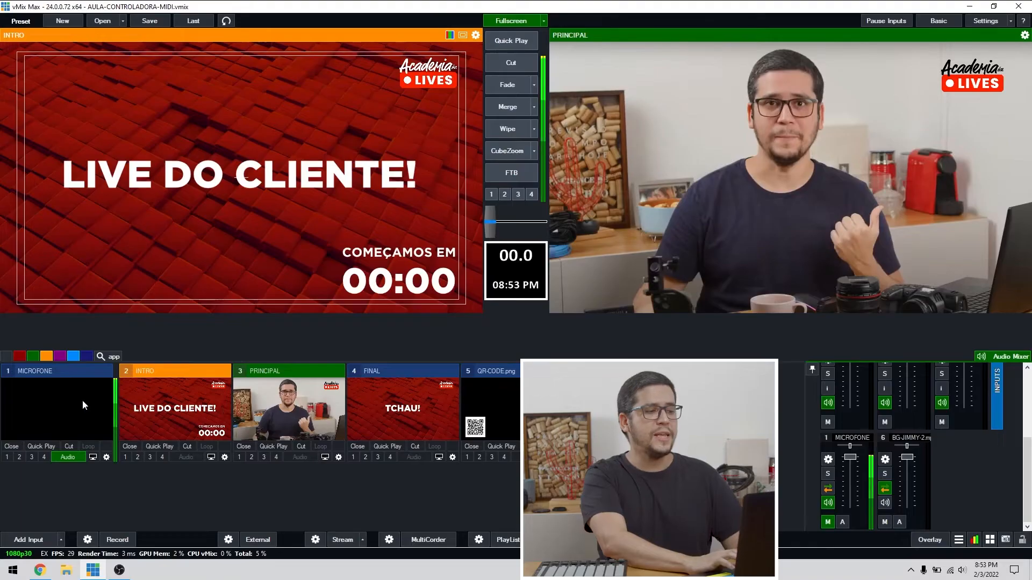
Load the MICROFONE input into the preview.
left_click(83, 400)
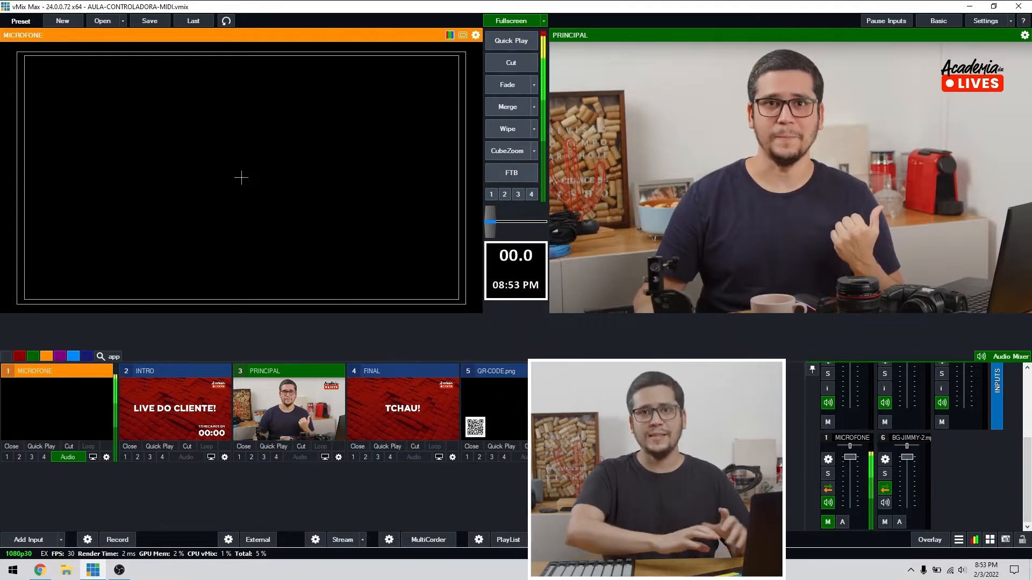
left_click(1003, 356)
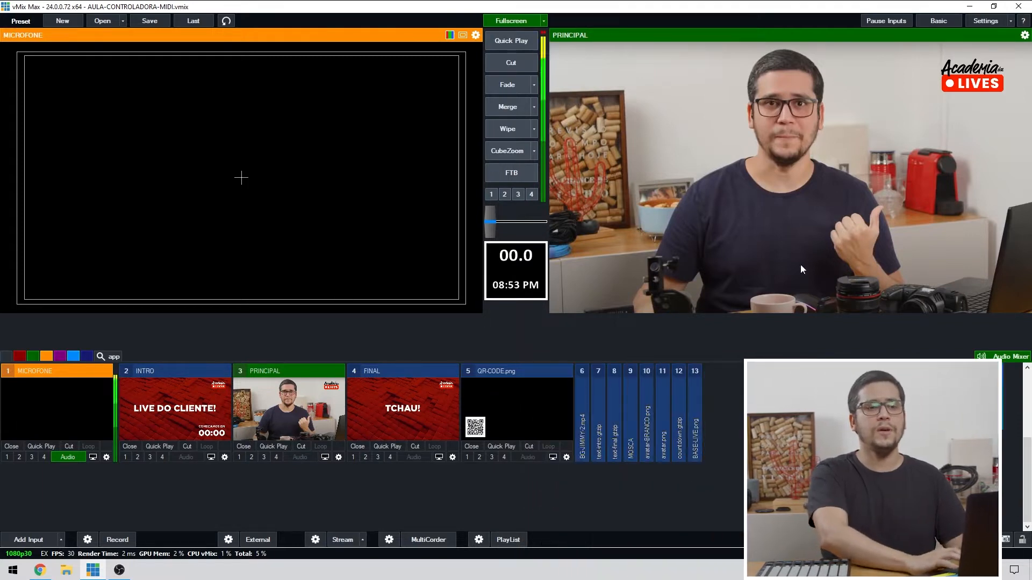
Add a new shortcut and detect the controller fader MIDIControlChange, channel 1, note 48, as its control.
left_click(985, 21)
left_click(318, 328)
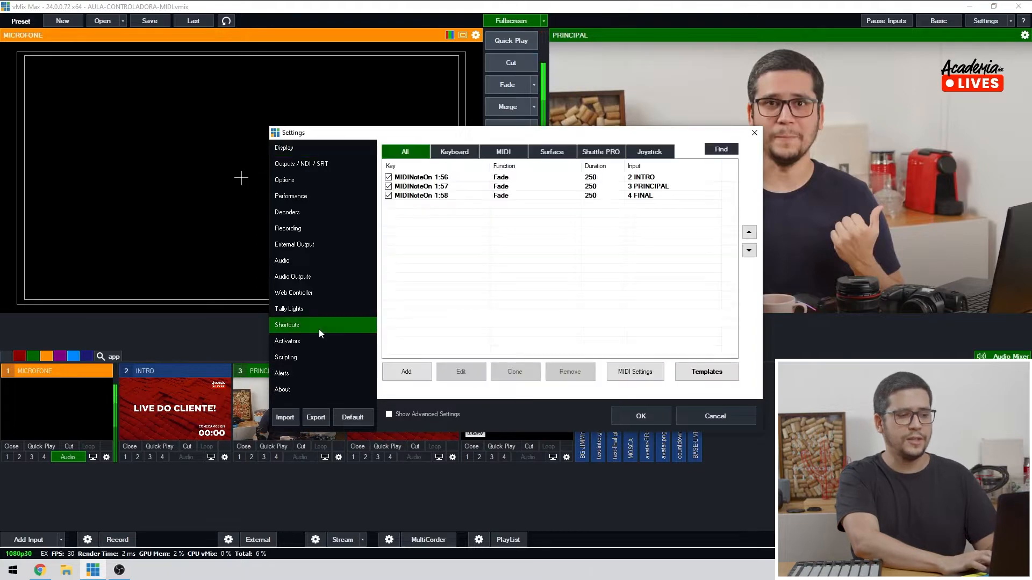
left_click(420, 374)
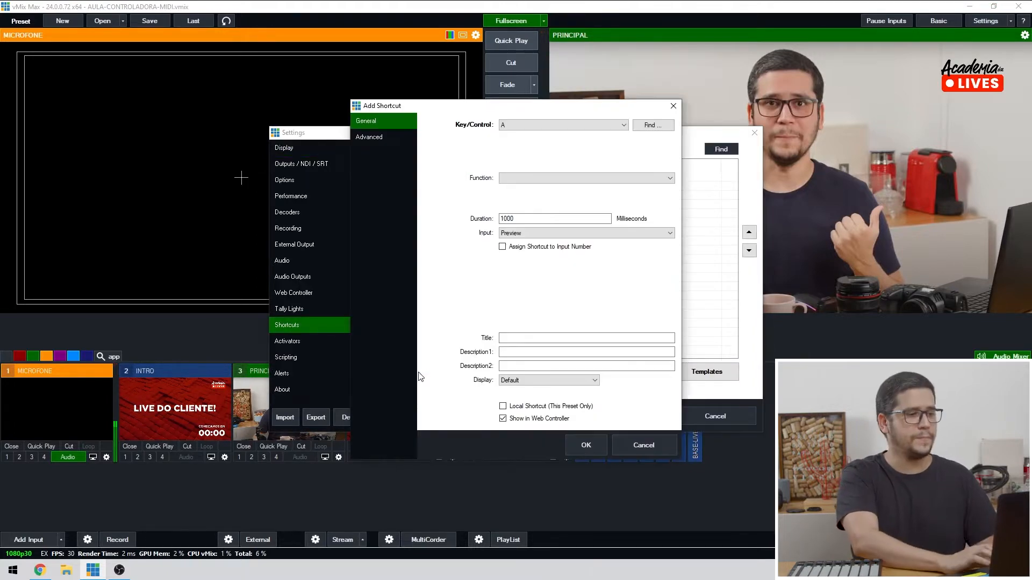
left_click(652, 125)
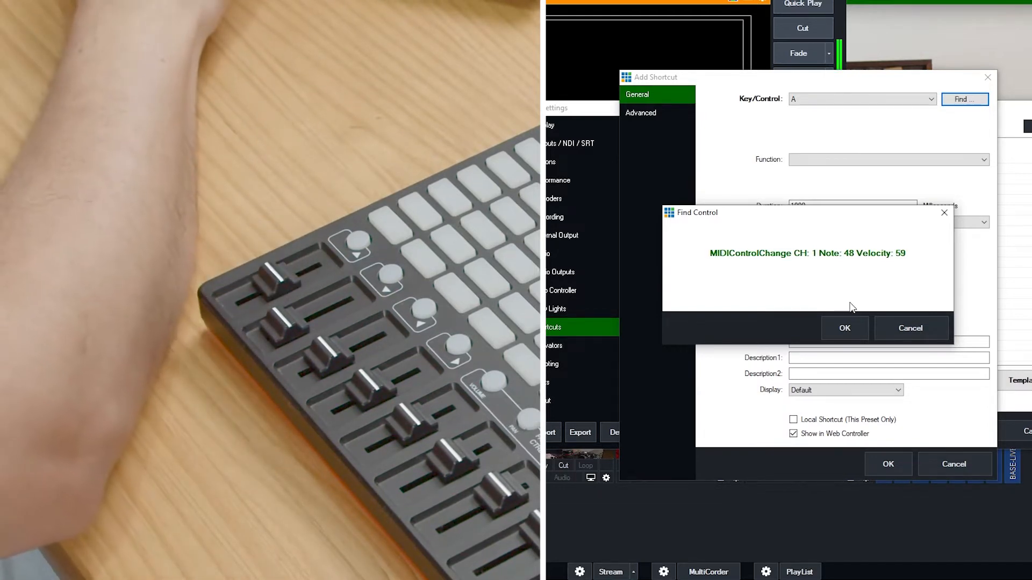
left_click(845, 327)
Assign the SetVolume function on input 1 MICROFONE to the fader shortcut and save the settings.
left_click(943, 159)
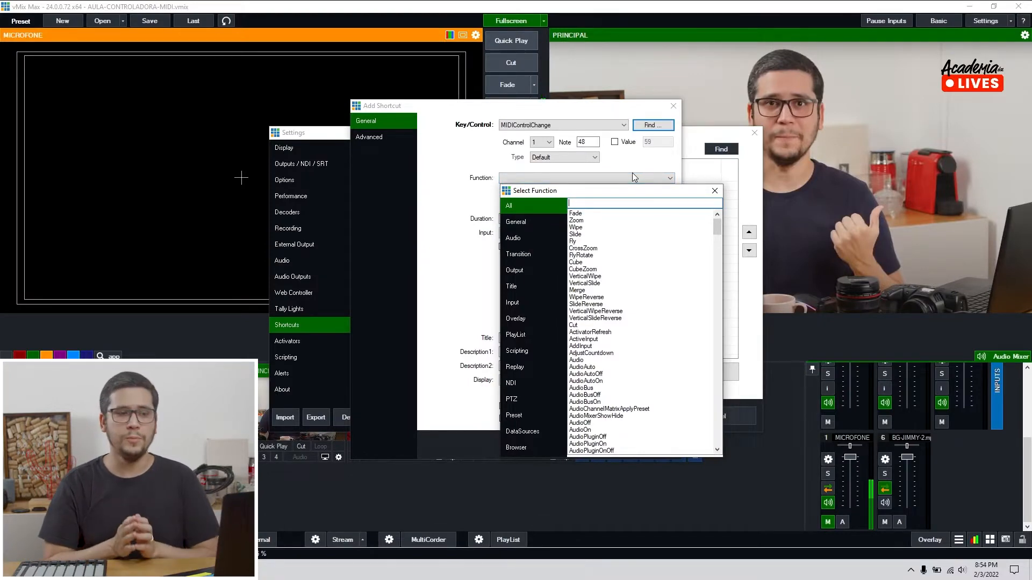
type("setvo")
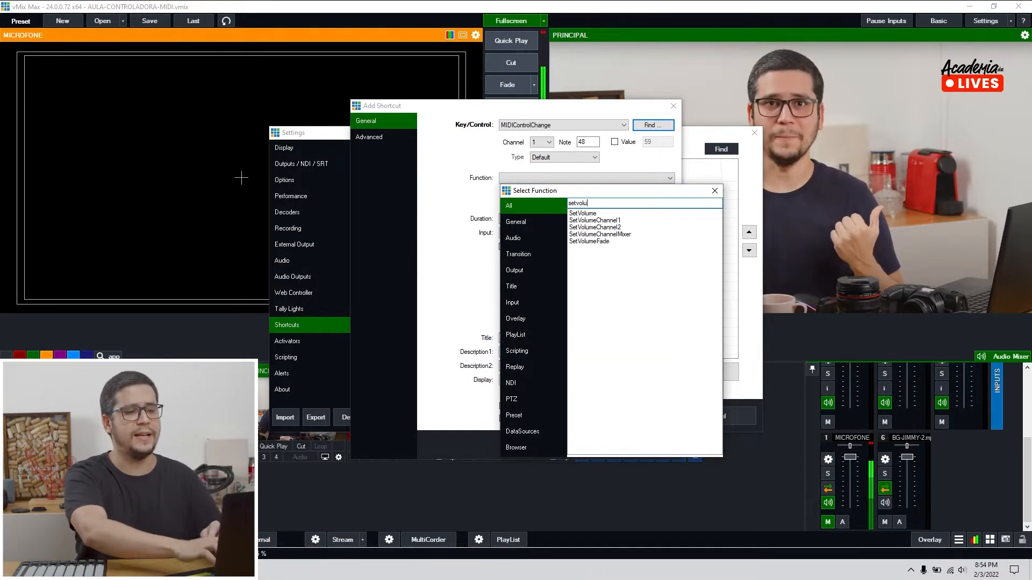
type("lu")
double_click(591, 214)
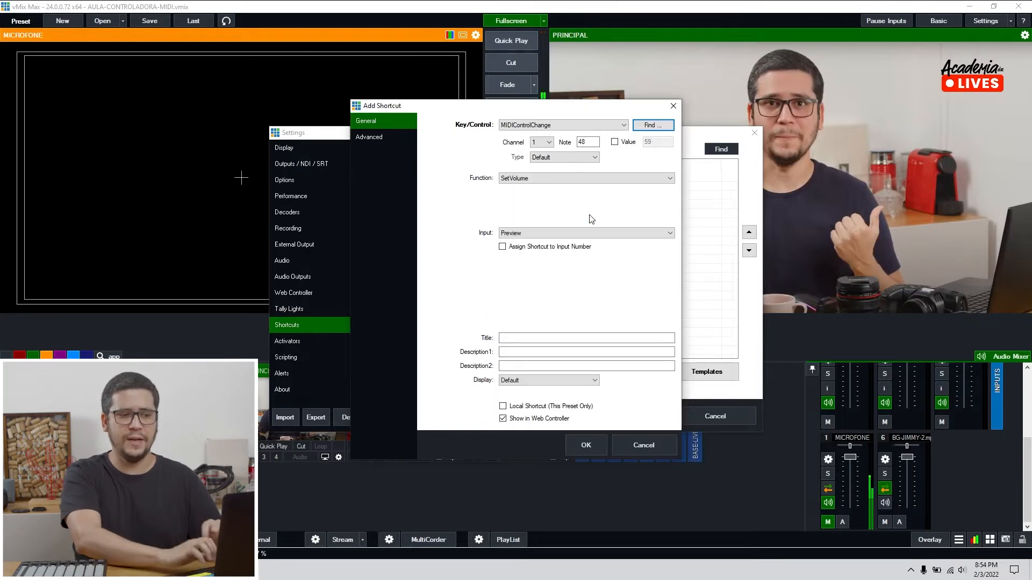
left_click(572, 231)
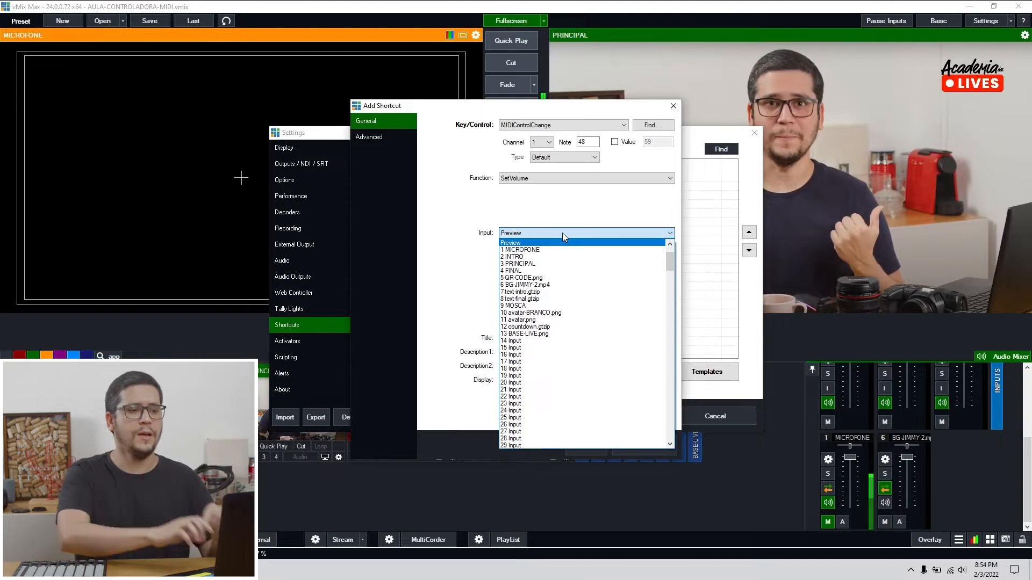
left_click(561, 250)
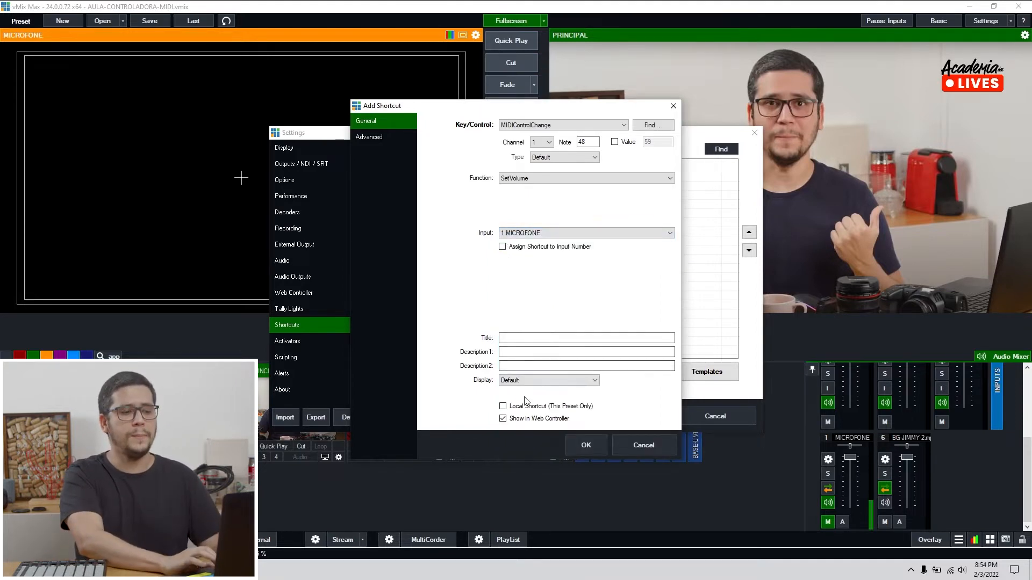
left_click(586, 445)
left_click(640, 415)
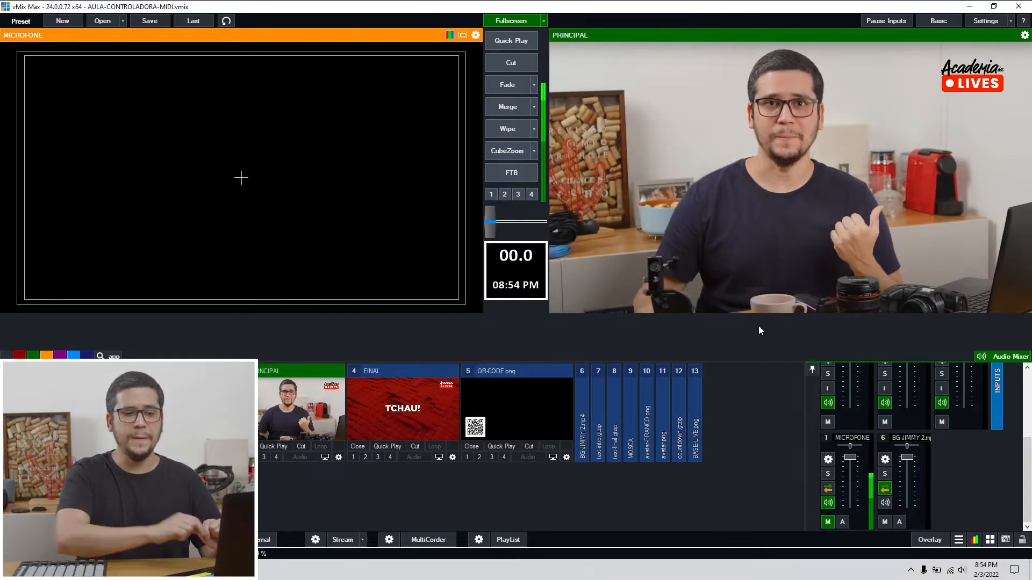